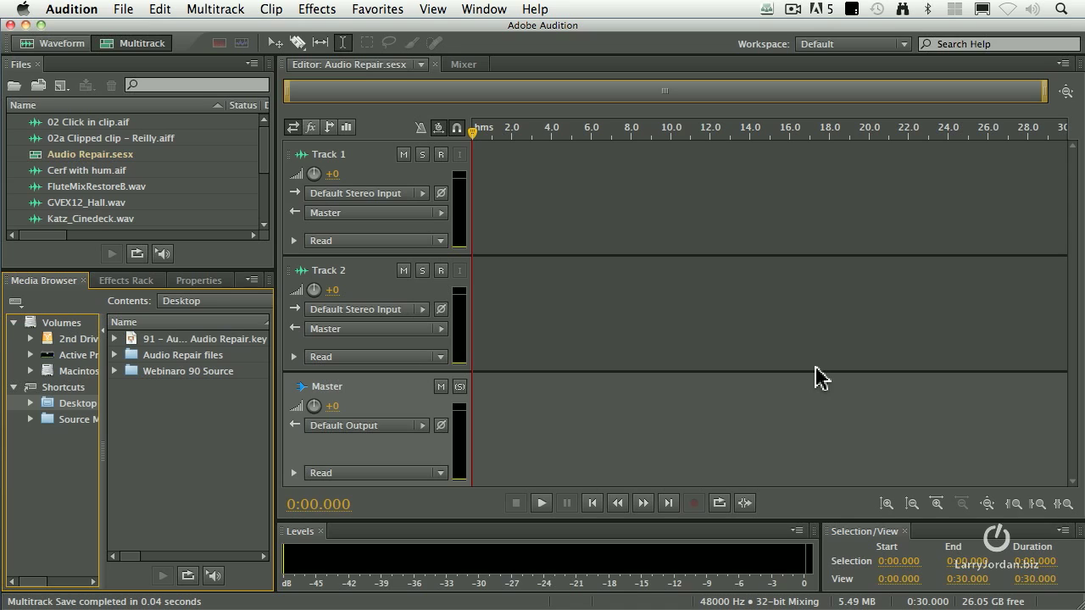
Step: Place Mic 02 vo.aif at the start of Track 1 and play it back to check its level
{"action": "scroll", "coordinate": [165, 165], "scroll_direction": "down", "scroll_amount": 3}
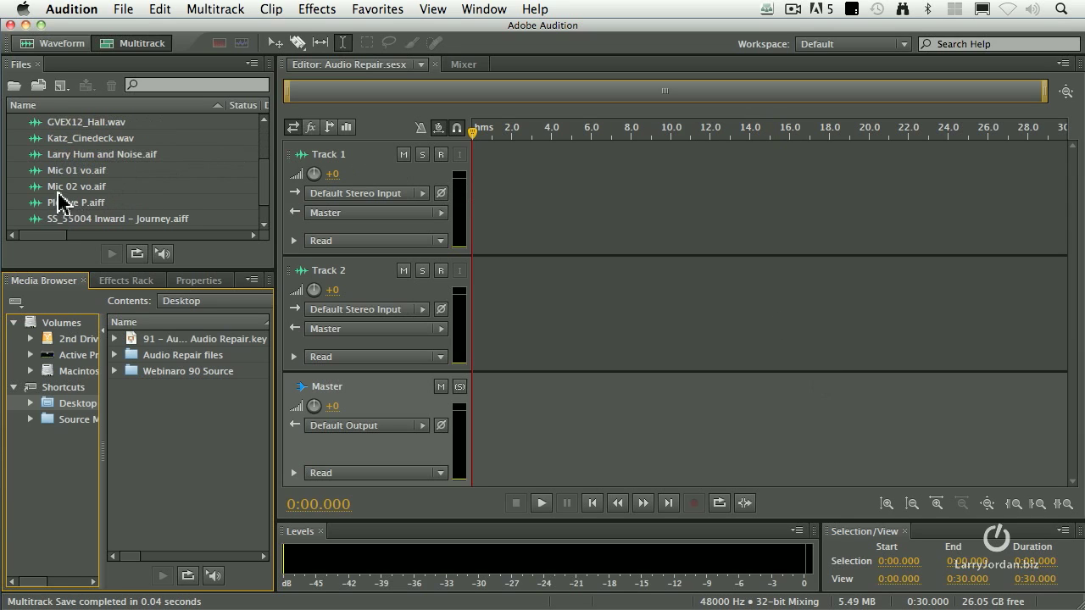
{"action": "left_click_drag", "start_coordinate": [34, 186], "coordinate": [454, 197]}
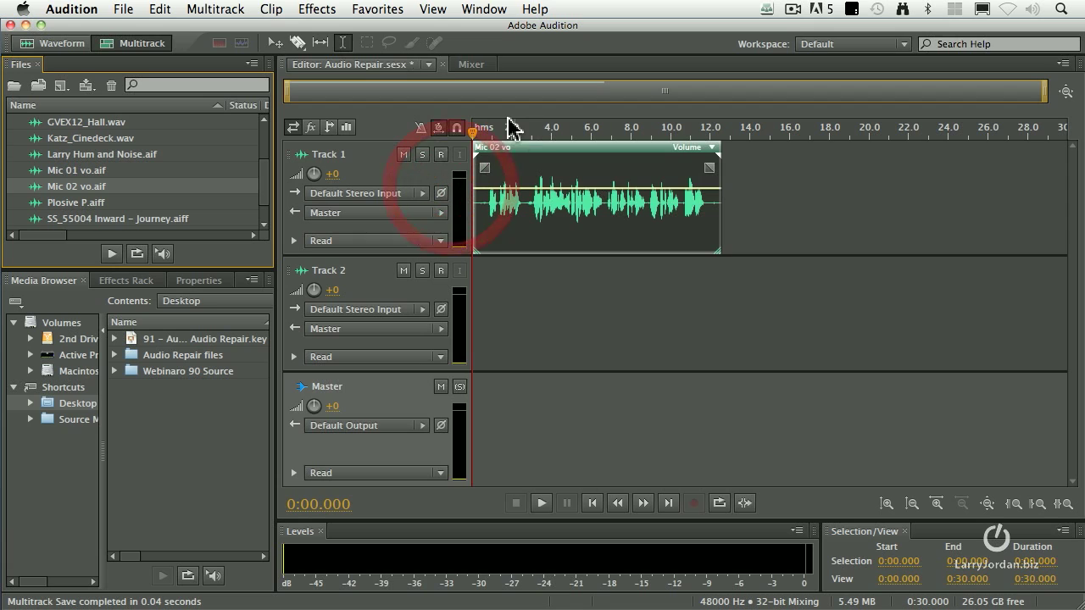
{"action": "key", "text": "space"}
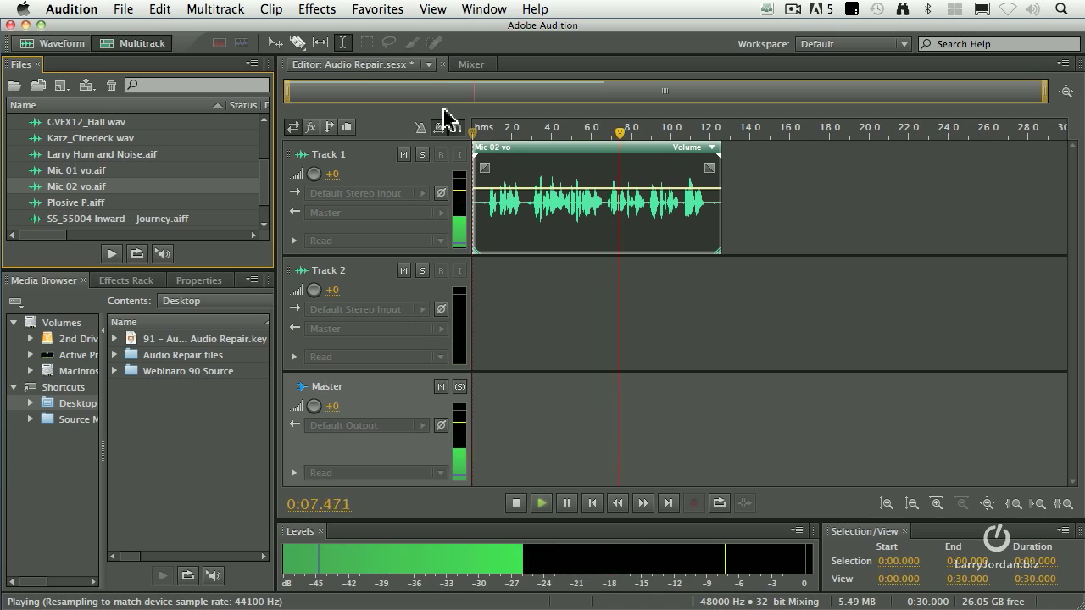
{"action": "key", "text": "space"}
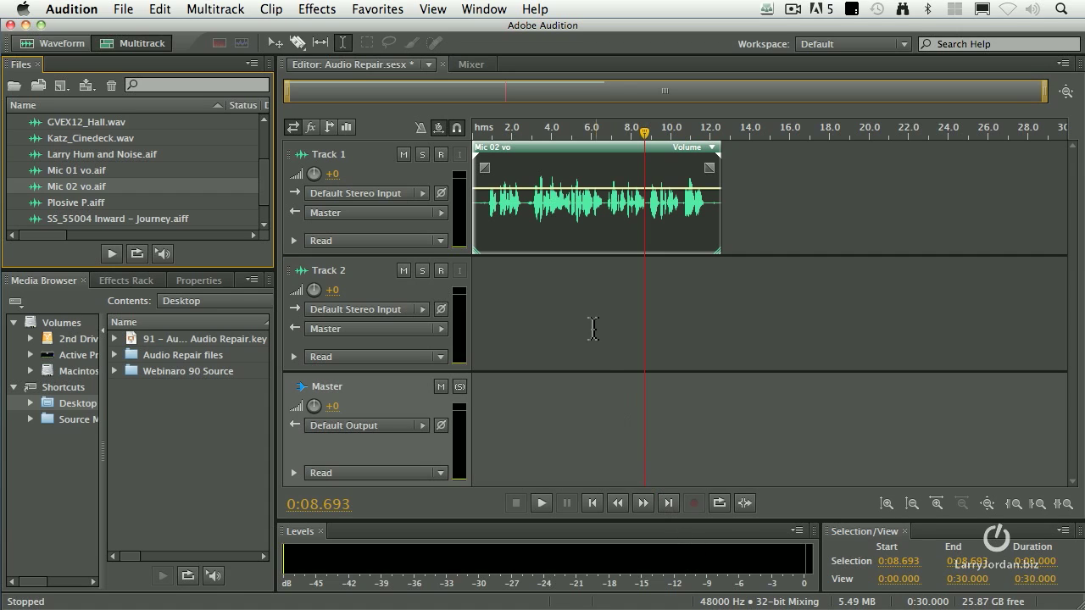
Step: Match the Mic 02 vo clip's volume to Peak Amplitude with a target volume of -3.0 dB
{"action": "left_click", "coordinate": [589, 250]}
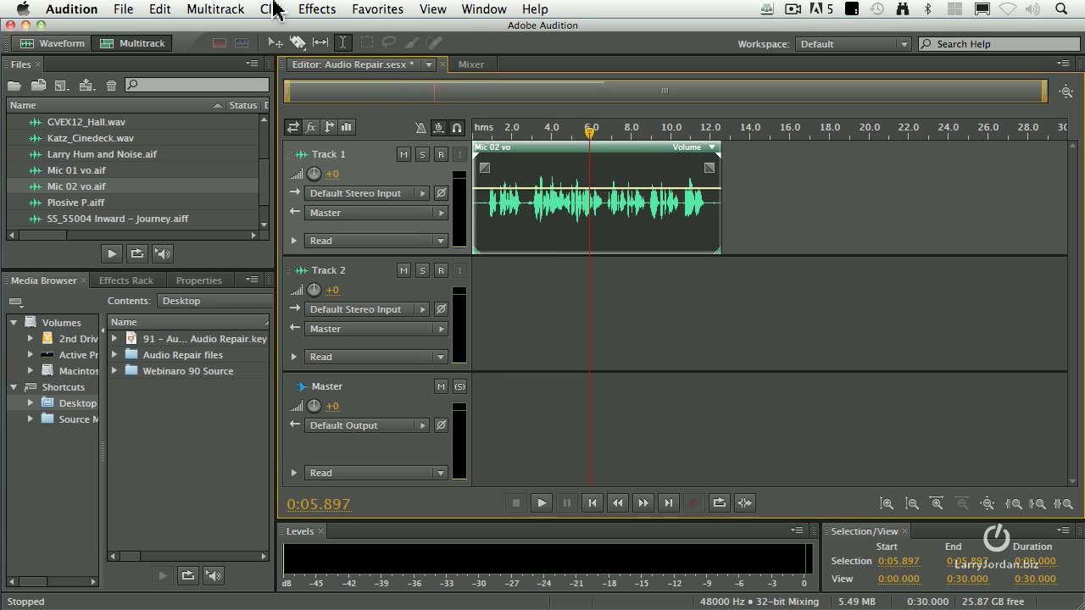
{"action": "left_click", "coordinate": [271, 8]}
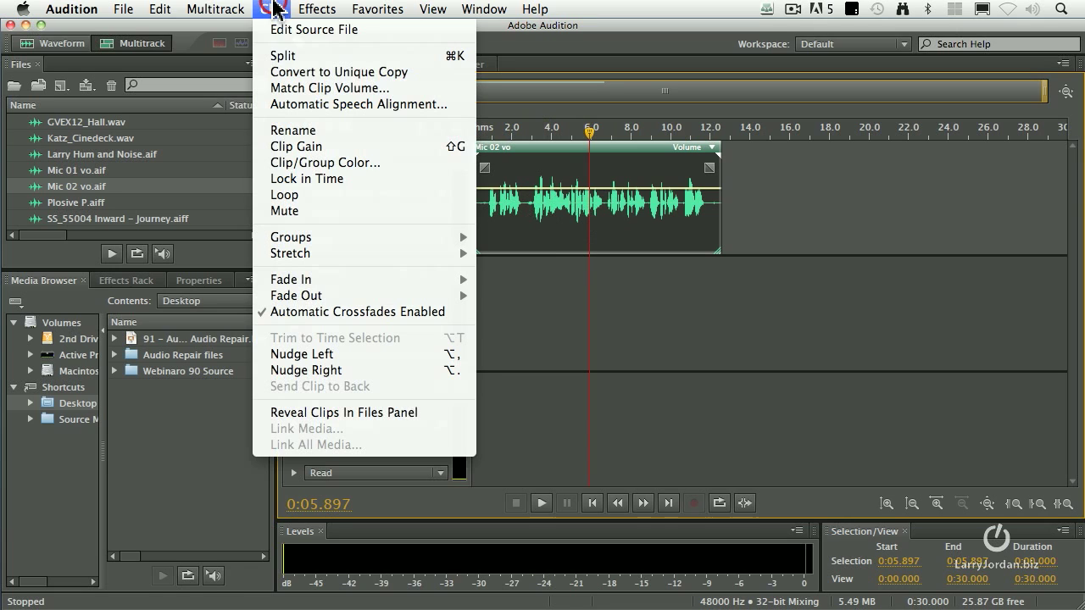
{"action": "left_click", "coordinate": [406, 96]}
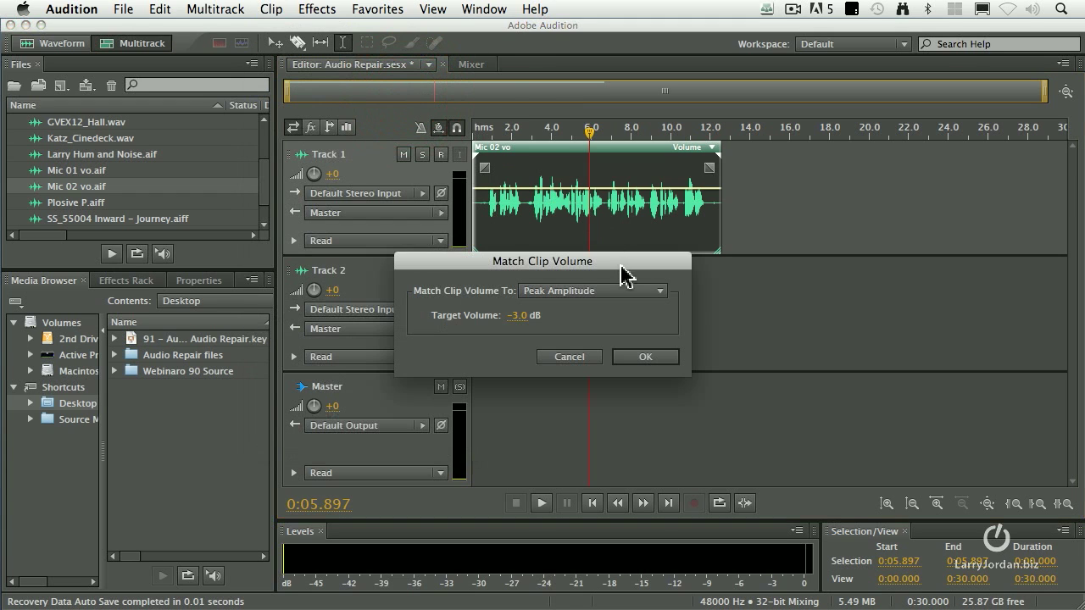
{"action": "left_click_drag", "start_coordinate": [624, 271], "coordinate": [737, 280]}
{"action": "left_click", "coordinate": [767, 298]}
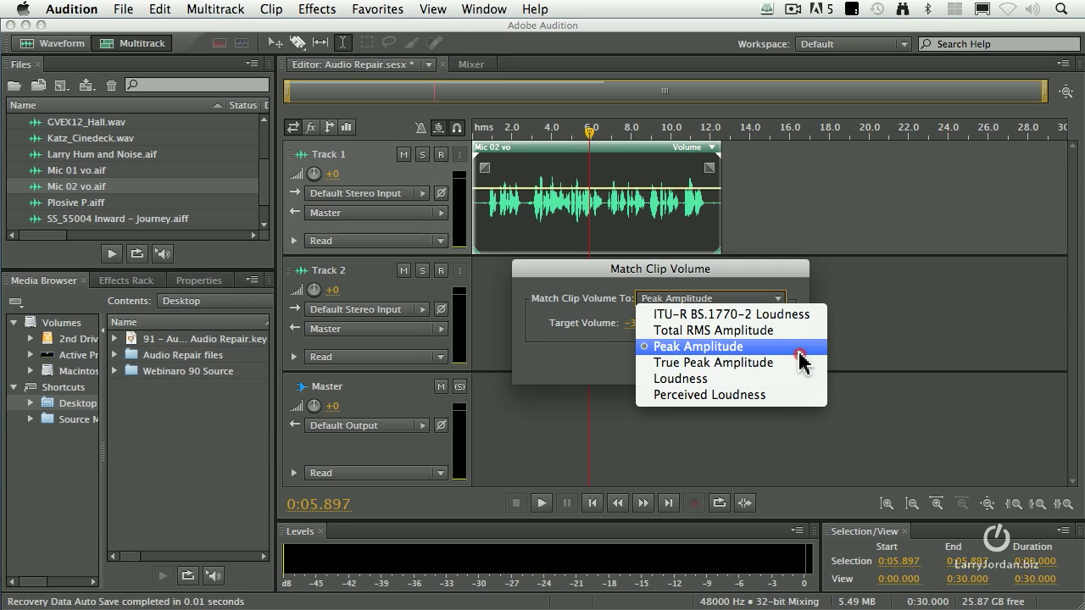
{"action": "left_click", "coordinate": [799, 352]}
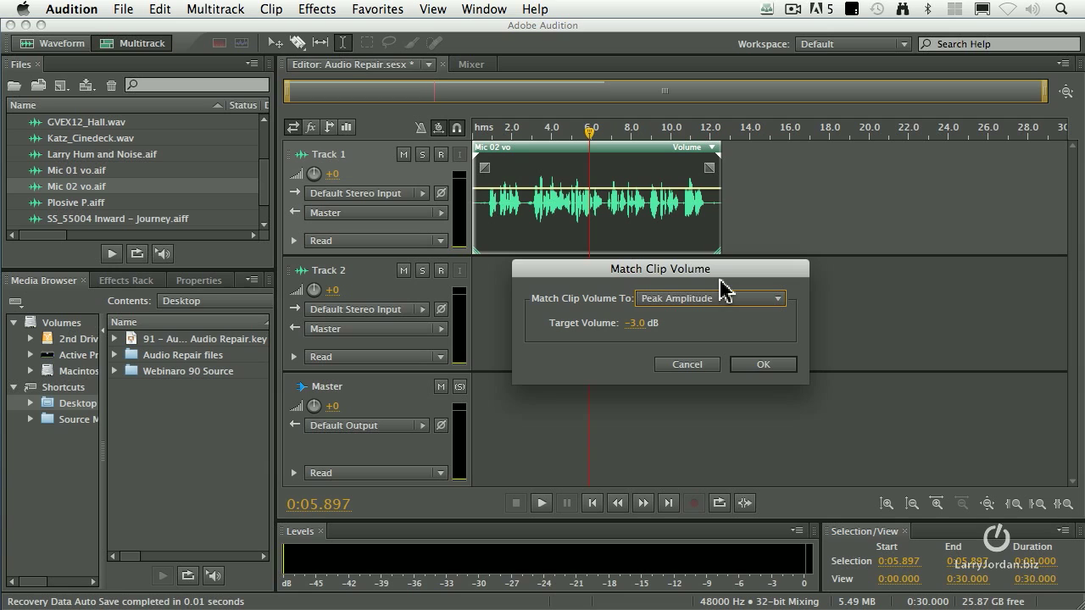
{"action": "left_click", "coordinate": [760, 367]}
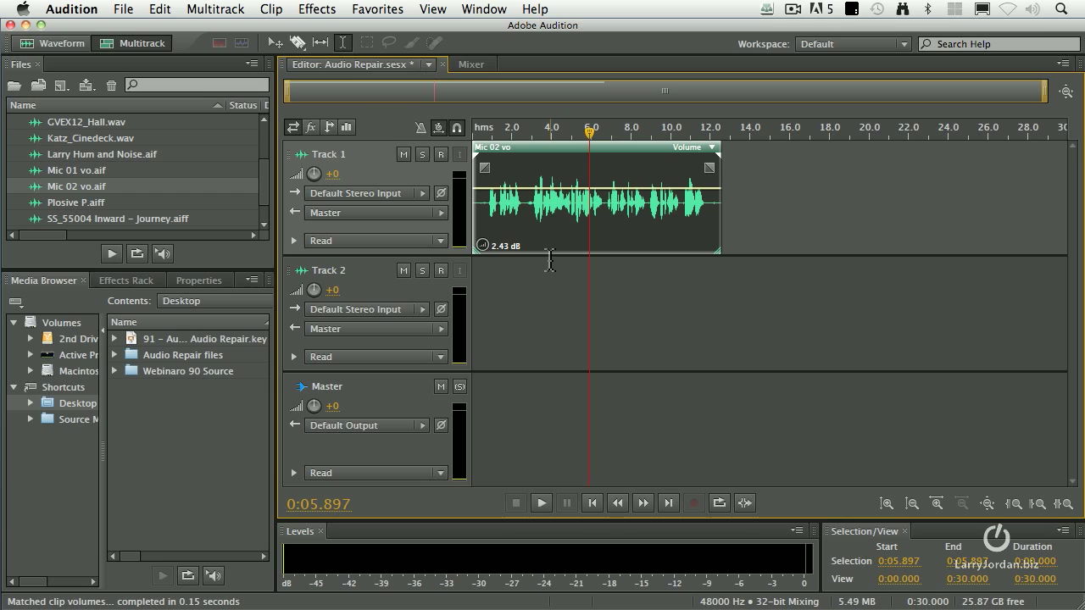
Step: Play the adjusted Mic 02 vo clip from near its start and again from about 3 seconds to check the levels
{"action": "left_click", "coordinate": [484, 133]}
{"action": "key", "text": "space"}
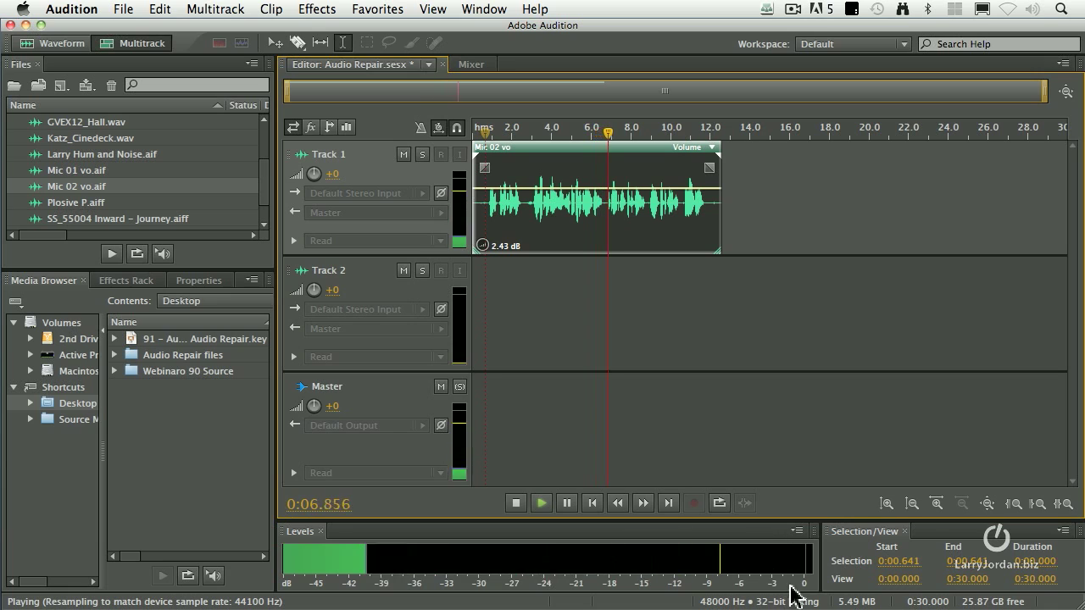
{"action": "key", "text": "space"}
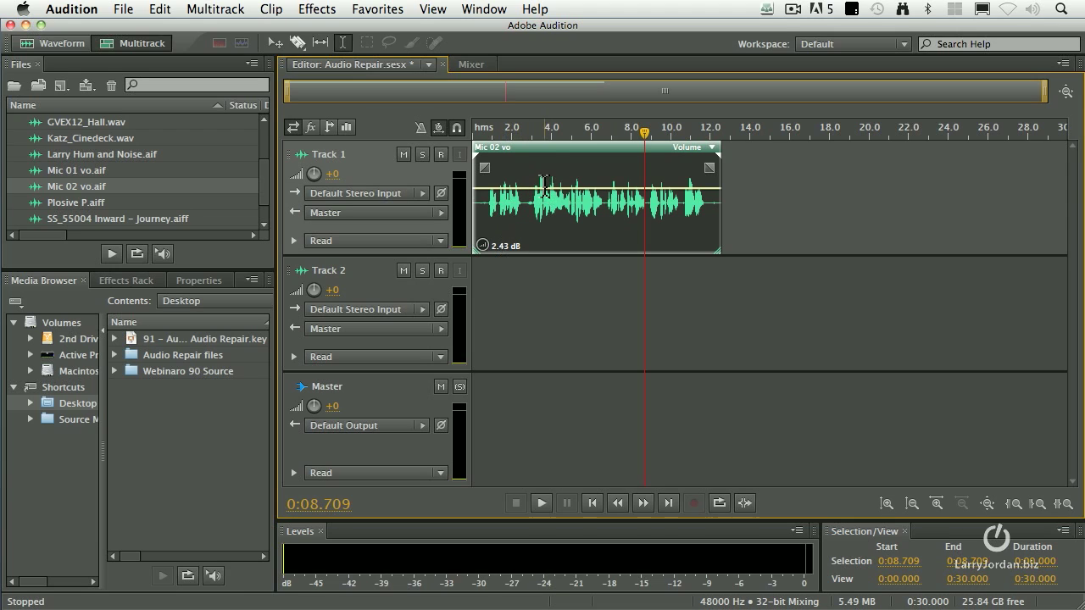
{"action": "left_click", "coordinate": [532, 161]}
{"action": "left_click", "coordinate": [533, 174]}
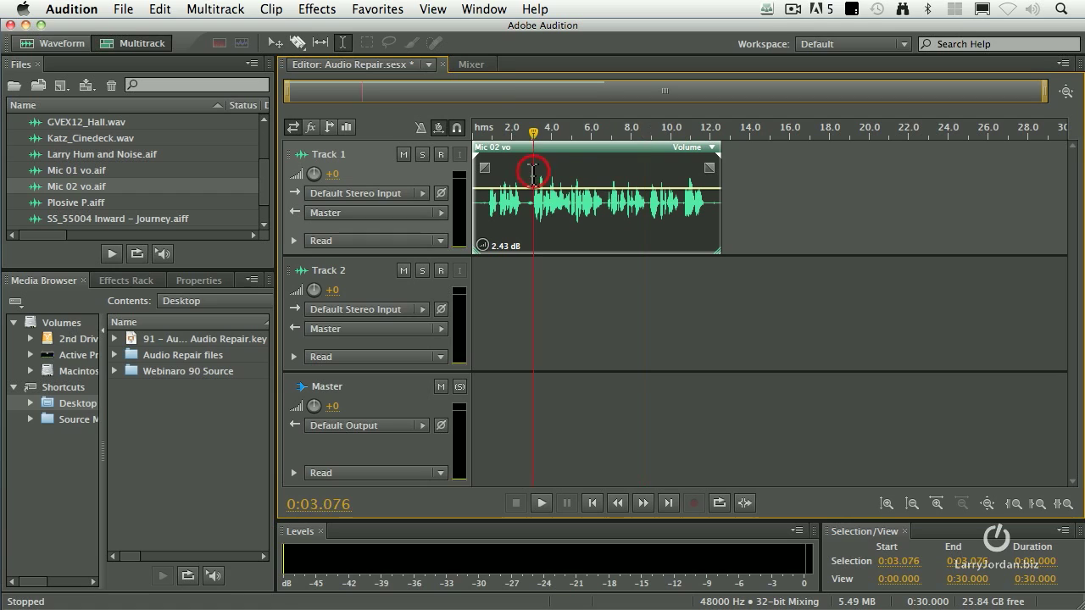
{"action": "key", "text": "space"}
{"action": "key", "text": "space"}
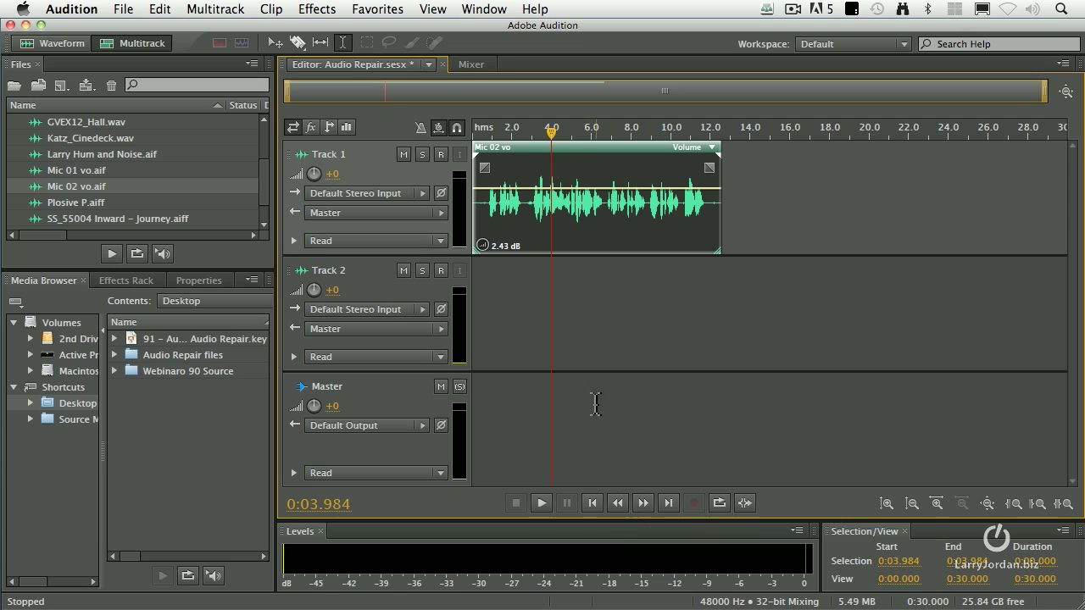
Step: Add Mic 01 vo.aif and Mic 02 vo.aif together to the Match Volume file list
{"action": "left_click", "coordinate": [85, 173]}
{"action": "left_click", "coordinate": [85, 187], "text": "shift"}
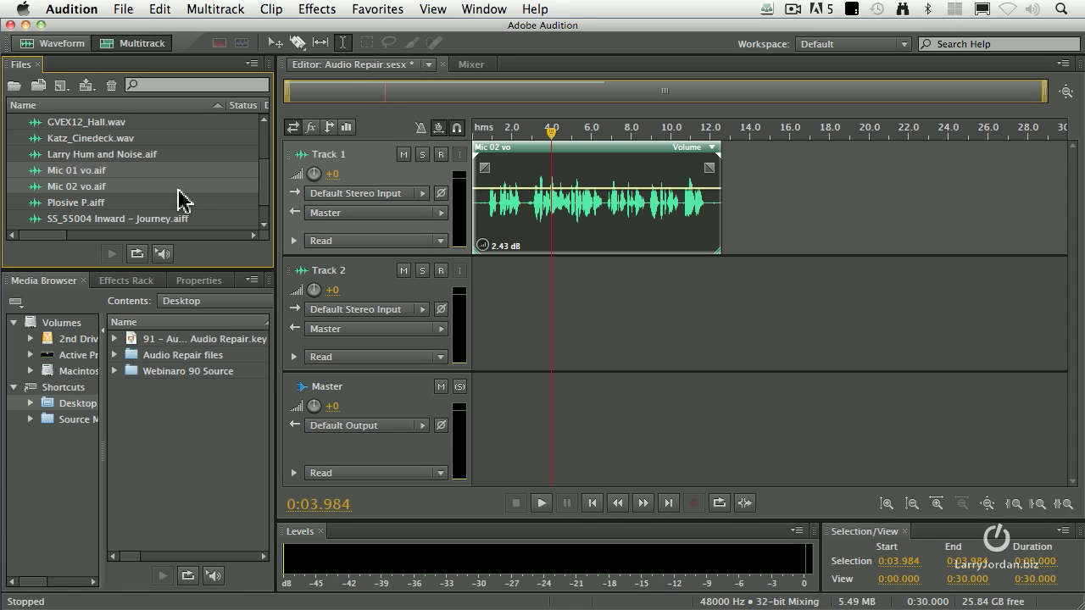
{"action": "left_click", "coordinate": [317, 9]}
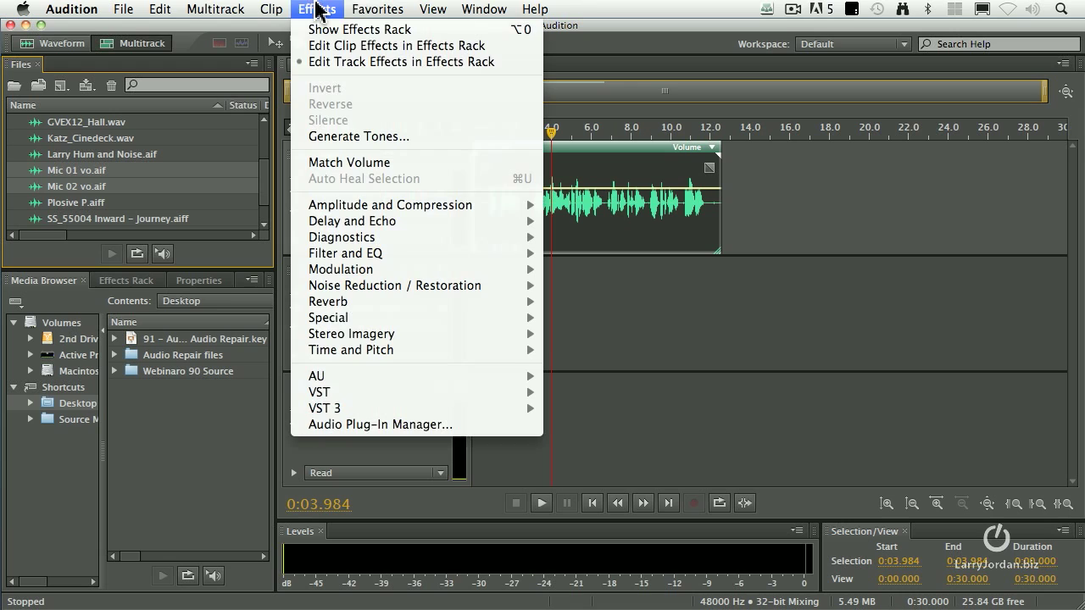
{"action": "left_click", "coordinate": [419, 164]}
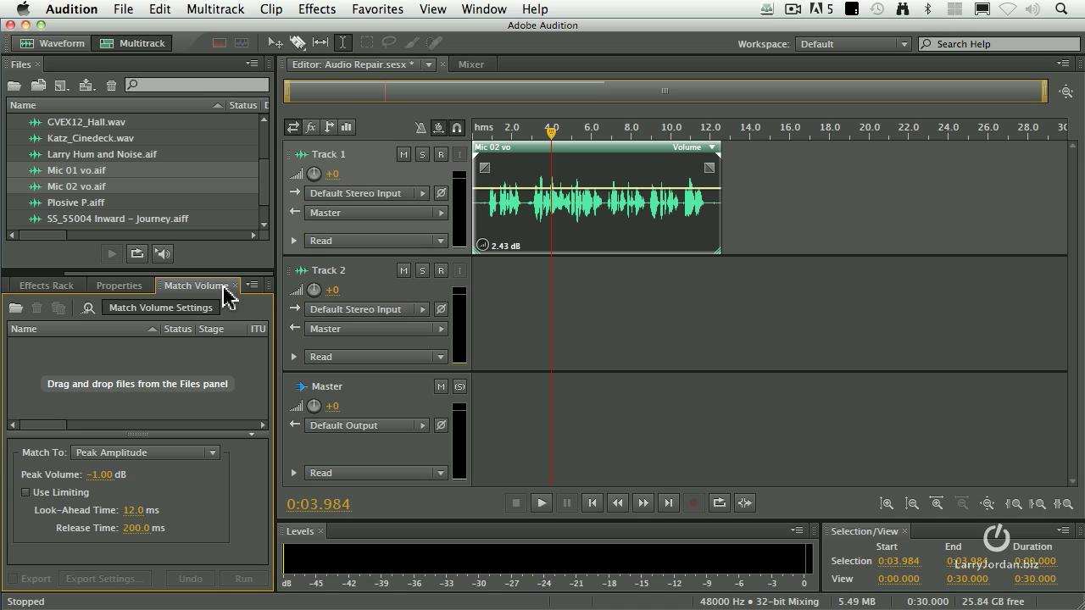
{"action": "left_click", "coordinate": [34, 171]}
{"action": "left_click_drag", "start_coordinate": [34, 171], "coordinate": [140, 373]}
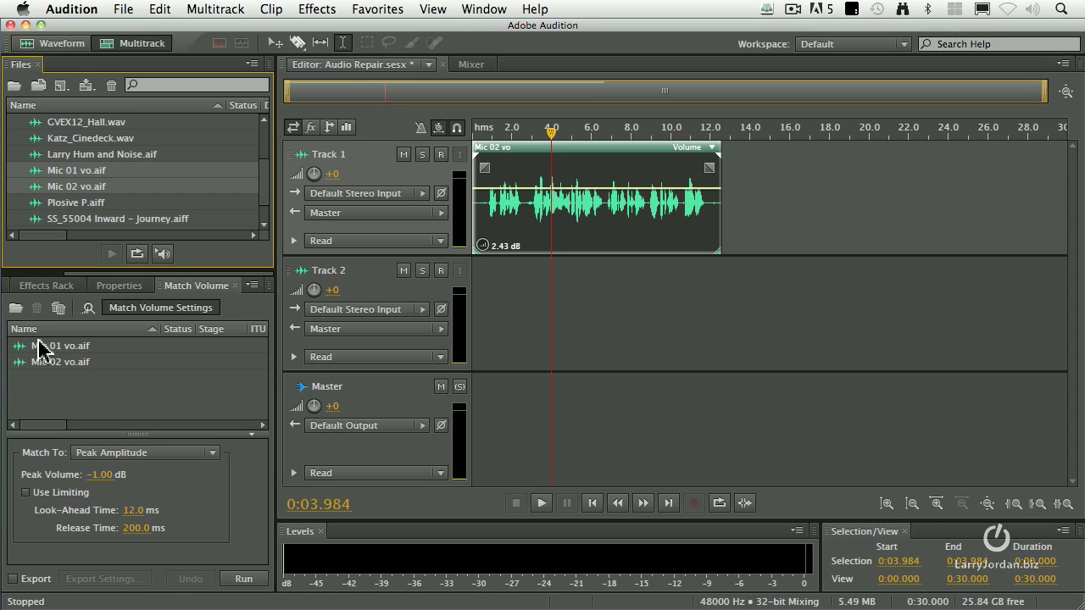
Step: Run Match Volume on both listed files using Peak Amplitude with a peak volume of -1.00 dB
{"action": "left_click", "coordinate": [188, 454]}
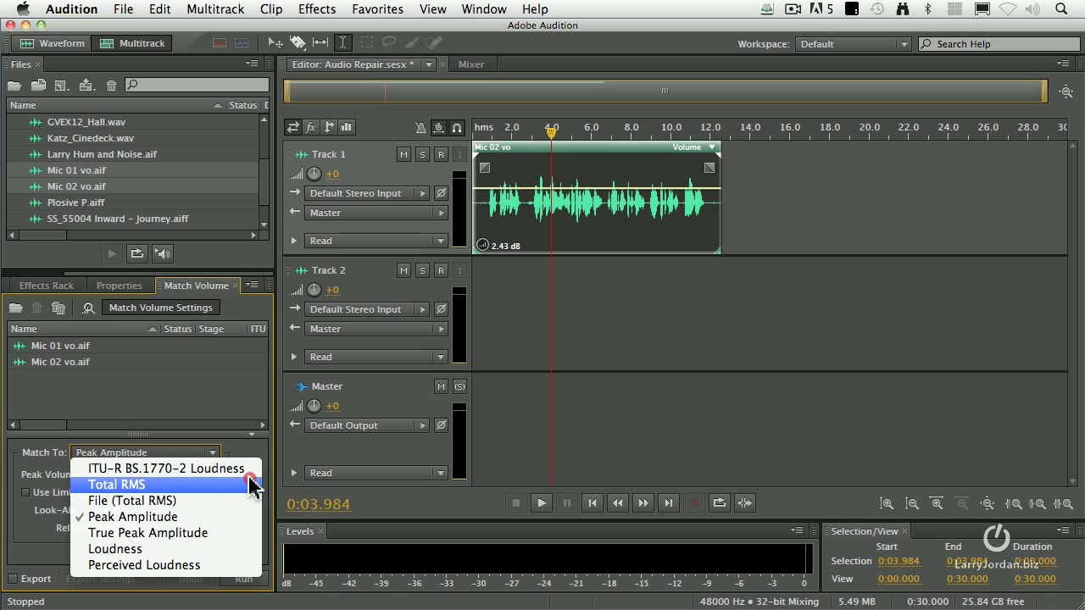
{"action": "left_click", "coordinate": [233, 524]}
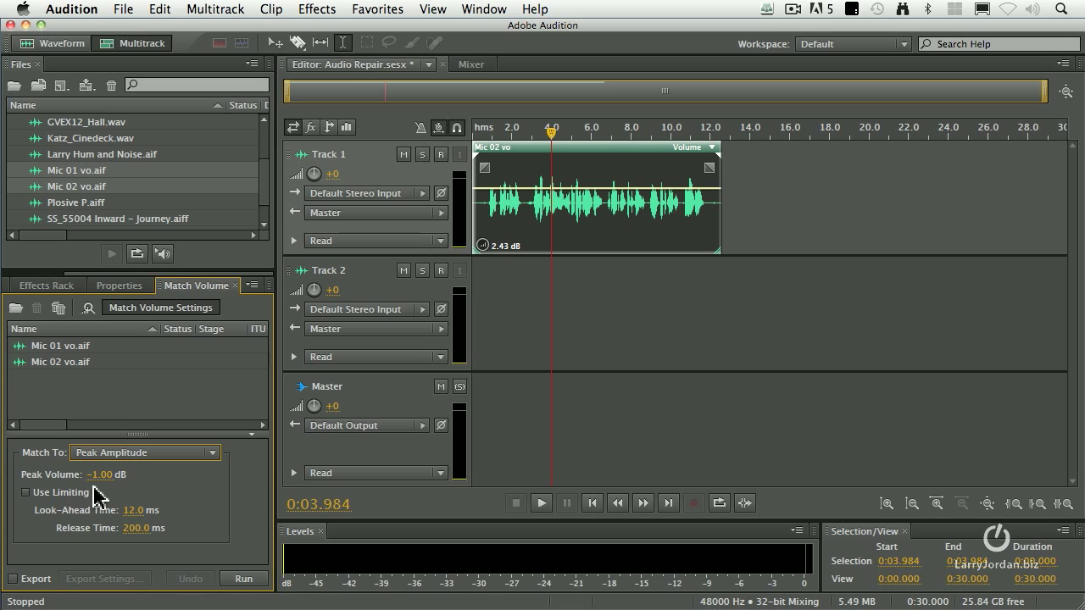
{"action": "left_click", "coordinate": [243, 579]}
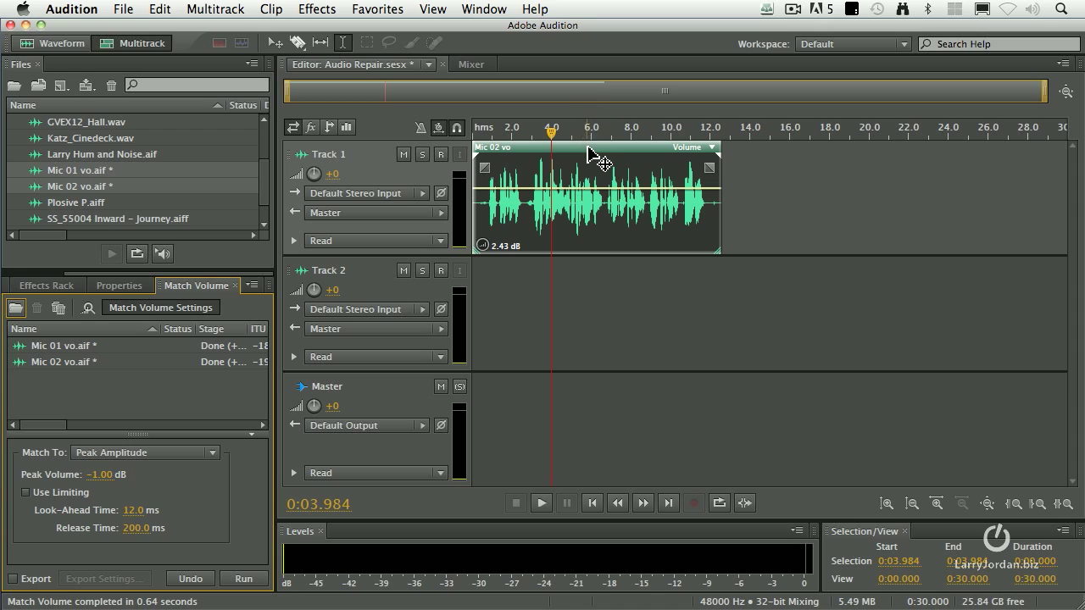
Step: Delete the existing Track 1 clip and place Mic 01 vo.aif and Mic 02 vo.aif at the start of Tracks 1 and 2
{"action": "left_click", "coordinate": [589, 152]}
{"action": "key", "text": "Delete"}
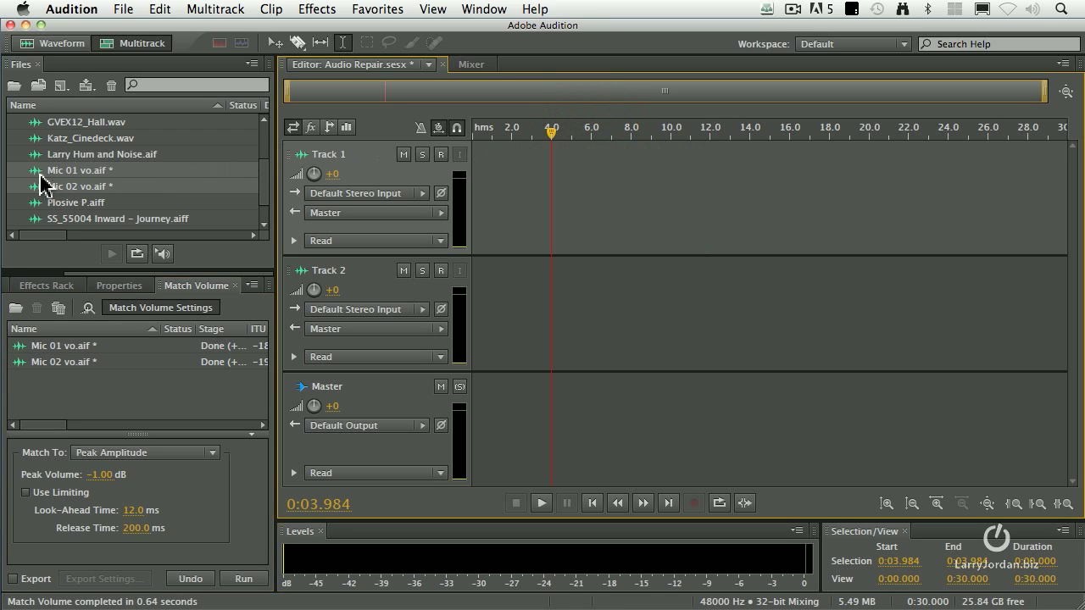
{"action": "left_click_drag", "start_coordinate": [42, 173], "coordinate": [448, 169]}
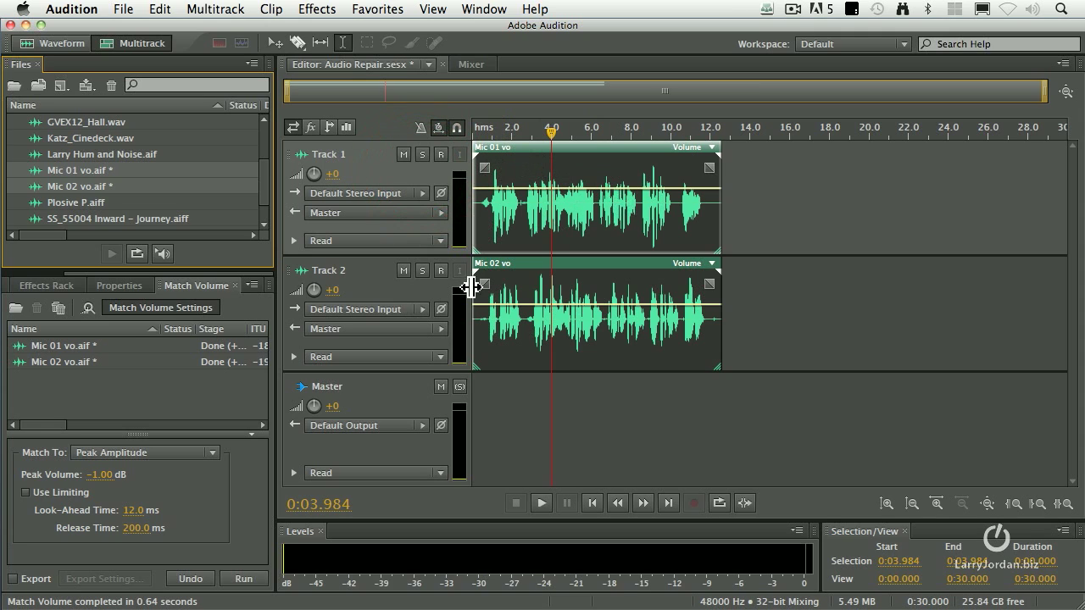
Step: Mute Track 2 and play Mic 01 vo from near the start and from about 8.6 seconds to check its level
{"action": "left_click", "coordinate": [403, 270]}
{"action": "left_click", "coordinate": [486, 133]}
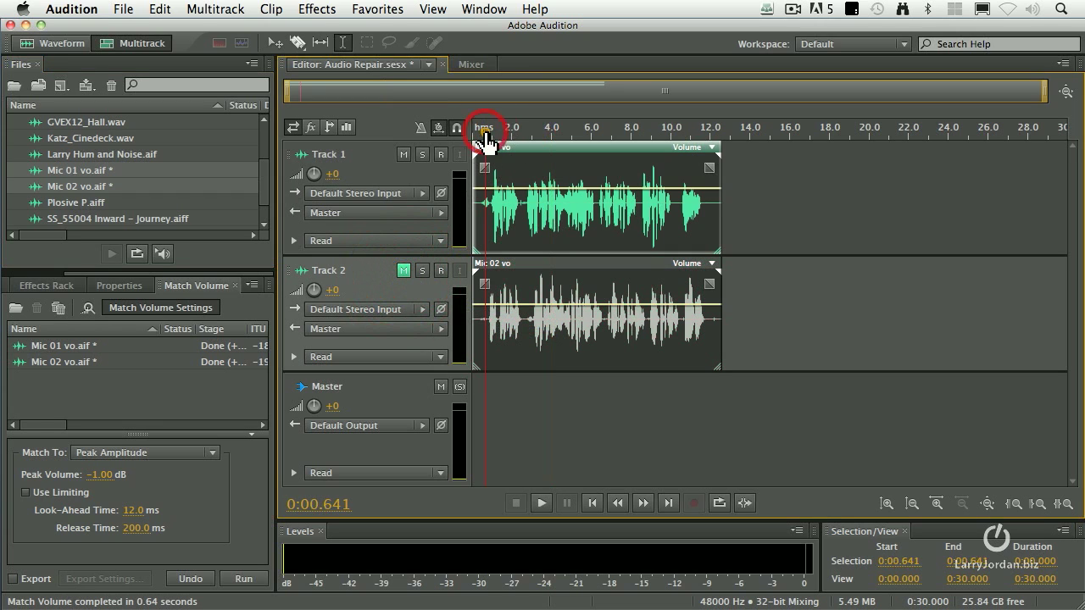
{"action": "key", "text": "space"}
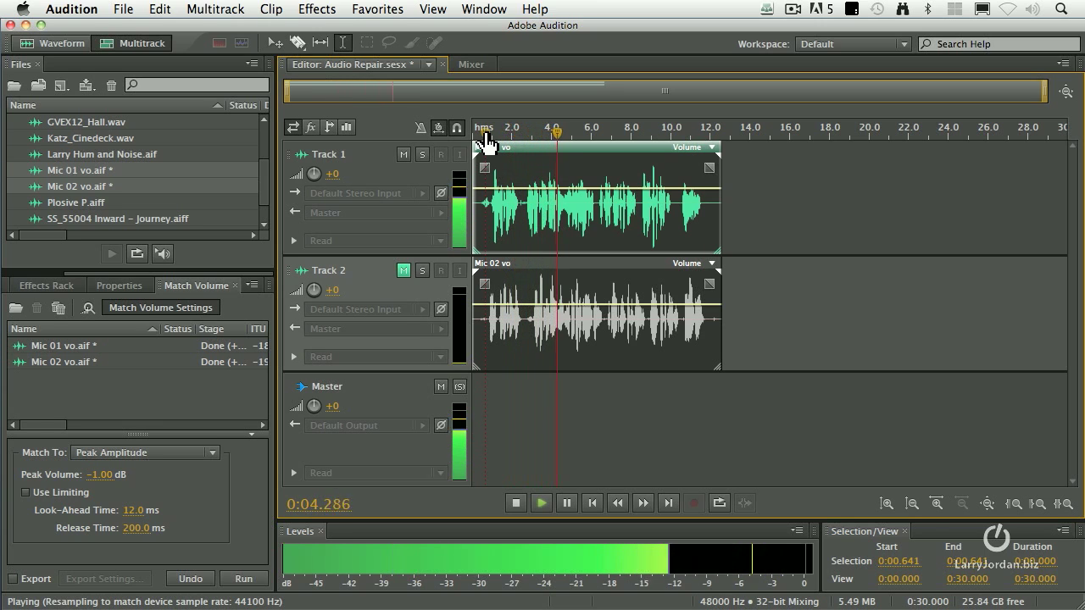
{"action": "left_click", "coordinate": [643, 133]}
{"action": "key", "text": "space"}
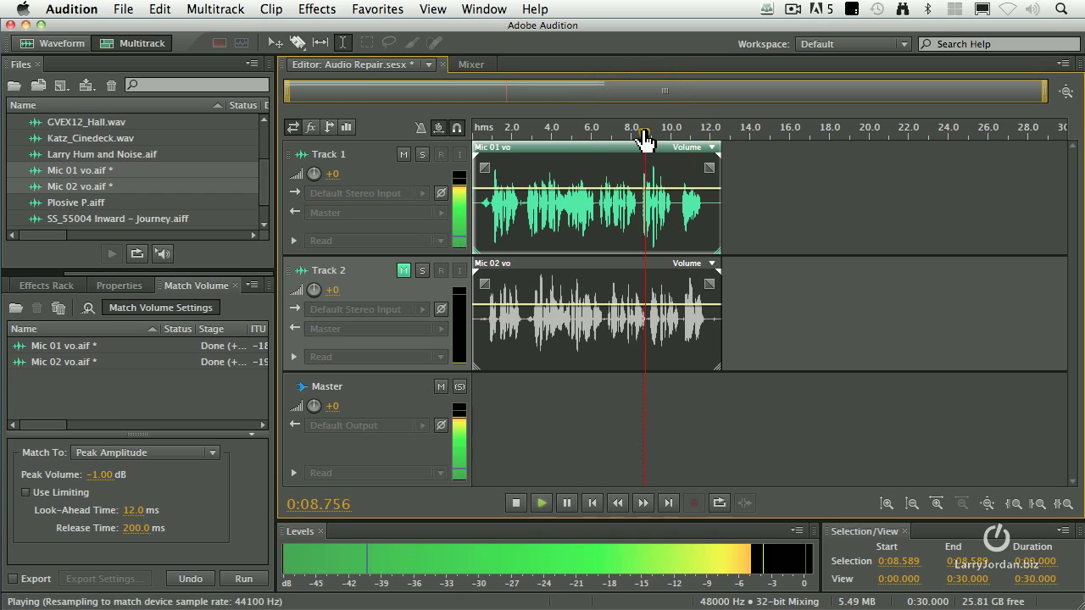
{"action": "key", "text": "space"}
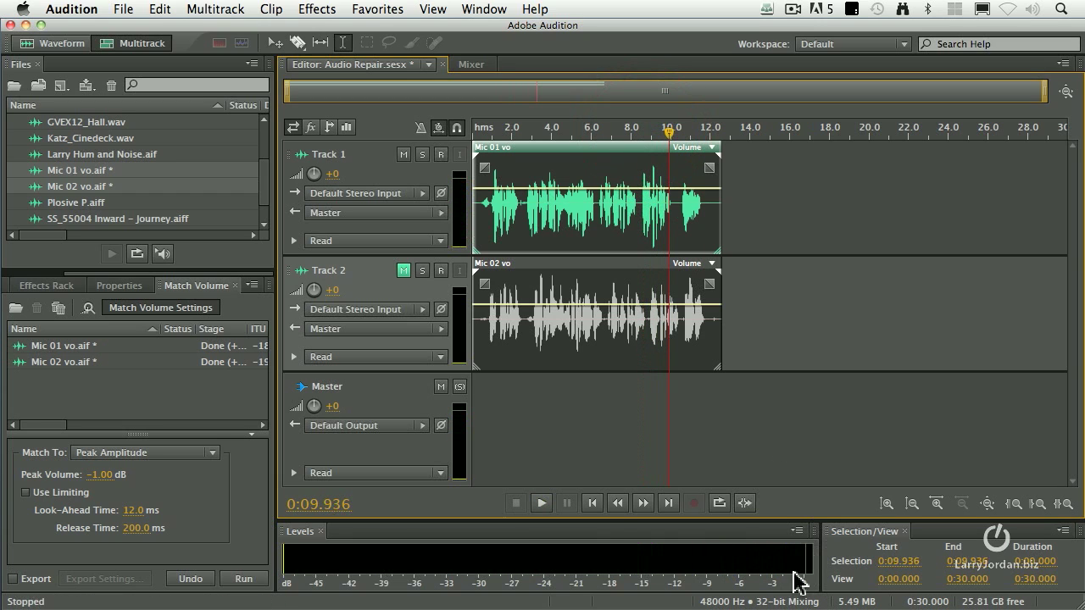
Step: Mute Track 1, unmute Track 2 and play Mic 02 vo from near the start to check its level
{"action": "left_click", "coordinate": [403, 155]}
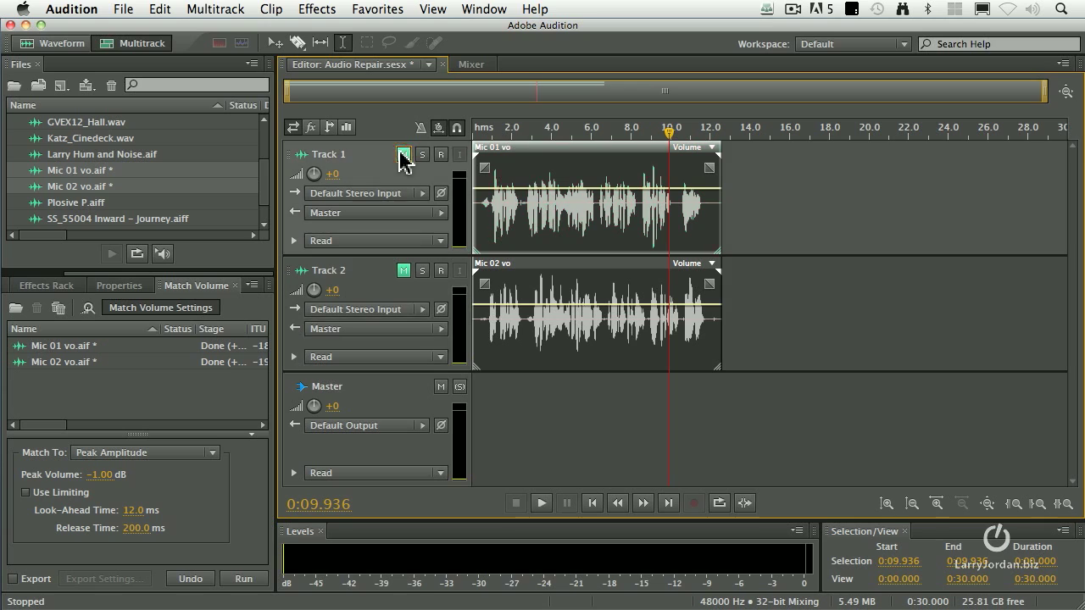
{"action": "left_click", "coordinate": [403, 272]}
{"action": "left_click_drag", "start_coordinate": [473, 137], "coordinate": [478, 138]}
{"action": "key", "text": "space"}
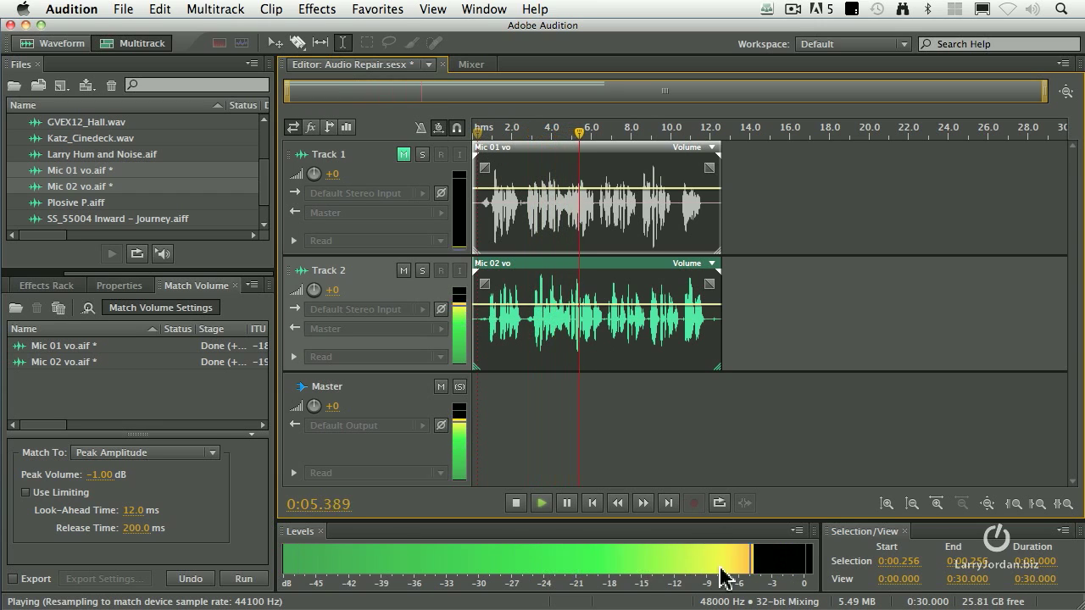
{"action": "key", "text": "space"}
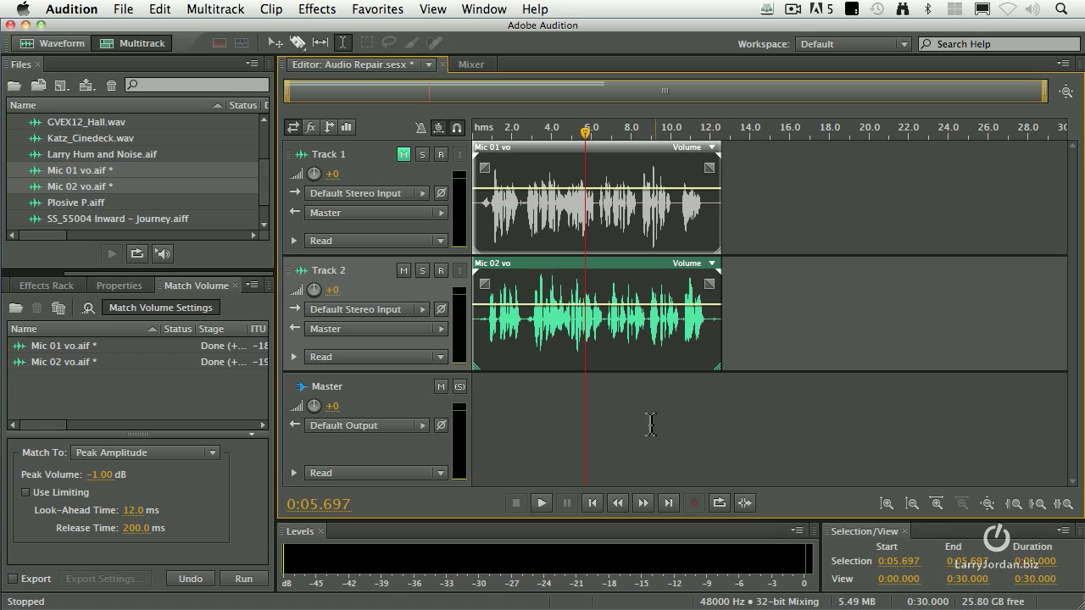